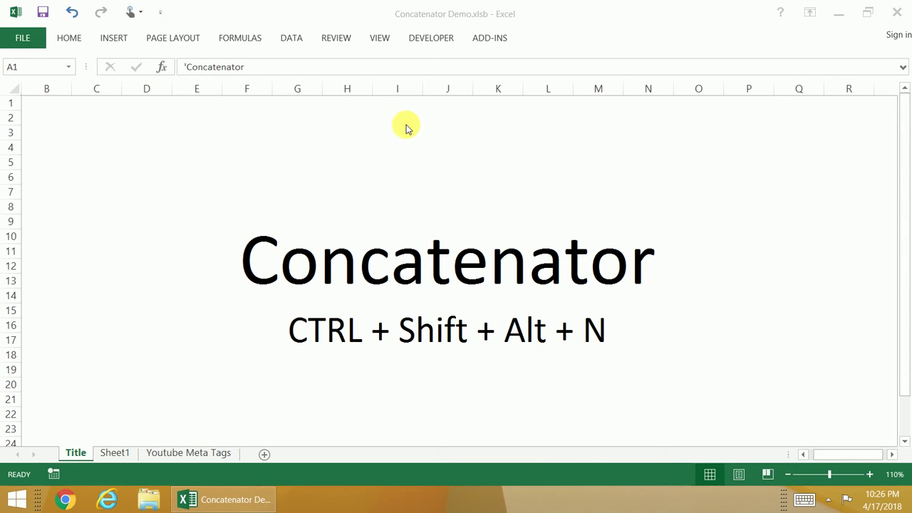
- Read the Concatenator description among the custom formulas in the Nutilities key list, and close the list
left_click(482, 38)
left_click(29, 58)
left_click(36, 80)
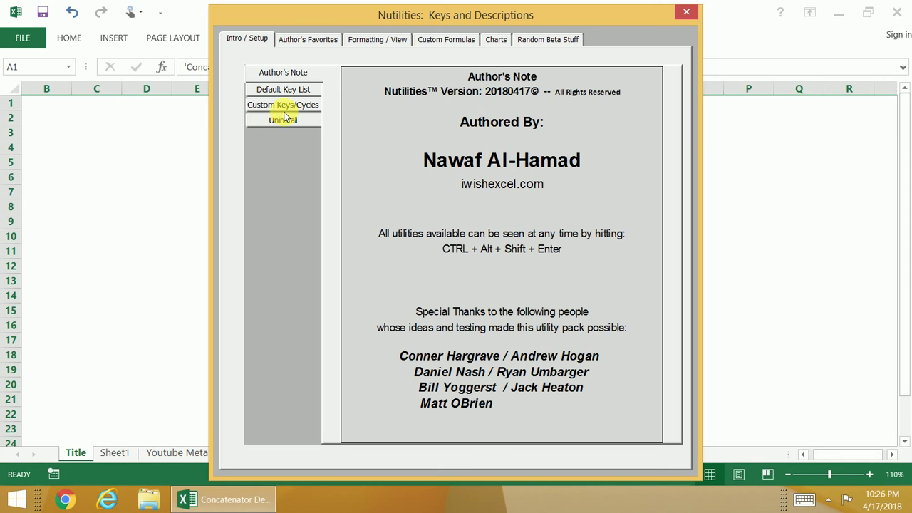
left_click(462, 44)
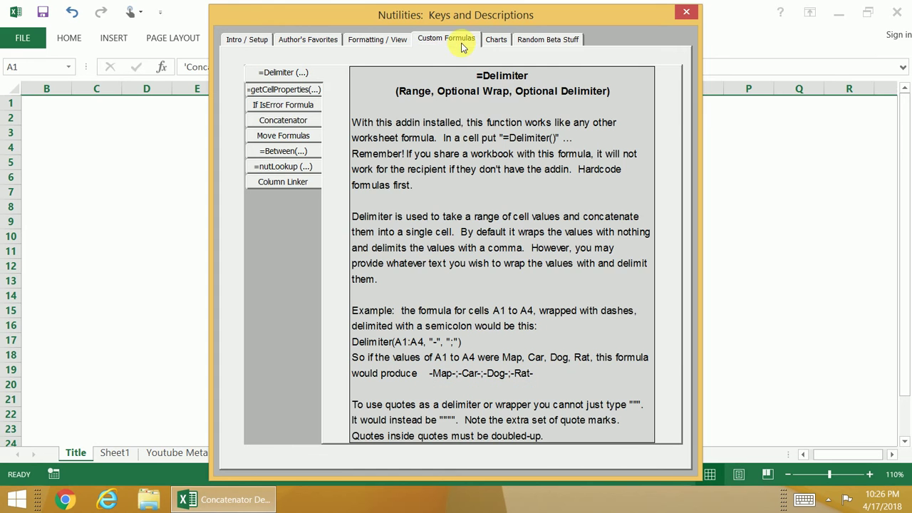
left_click(280, 124)
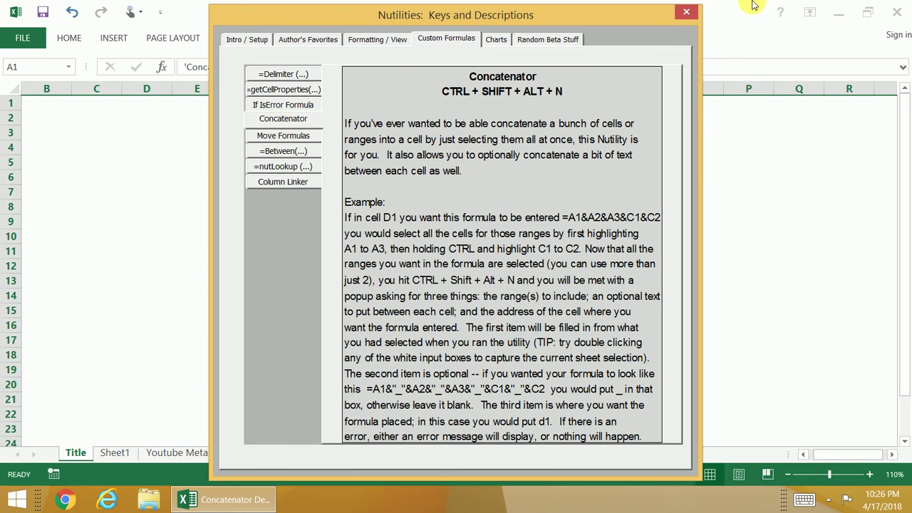
left_click(687, 11)
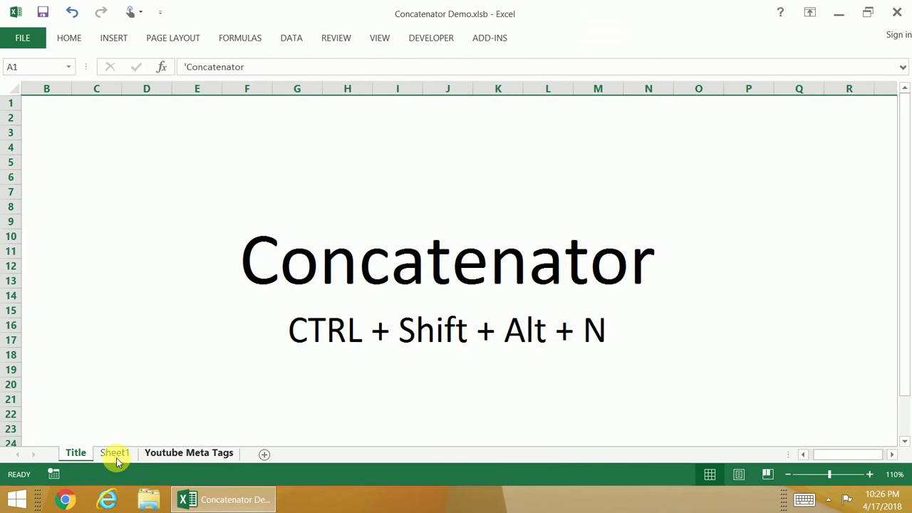
- On Sheet1, enter the formula =A1&A2&A3&C1&C2 in cell D2 and reselect that cell to review it
left_click(112, 453)
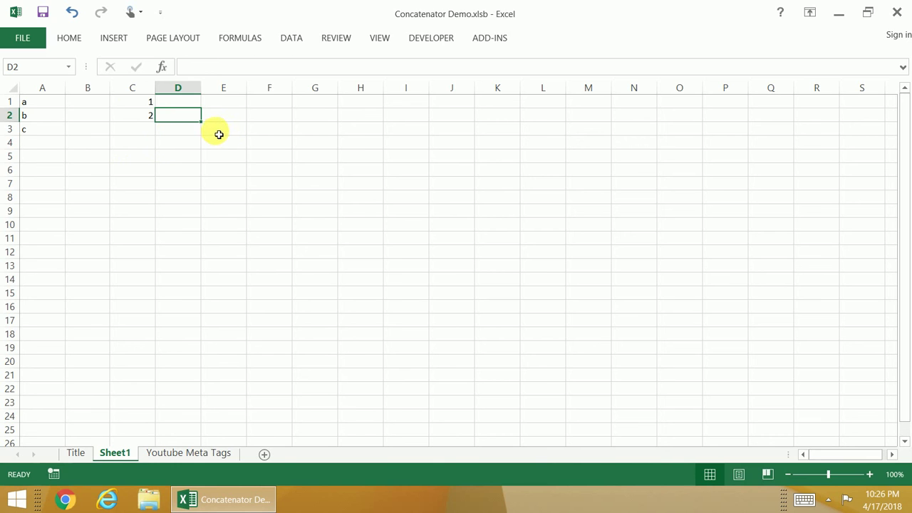
left_click(186, 117)
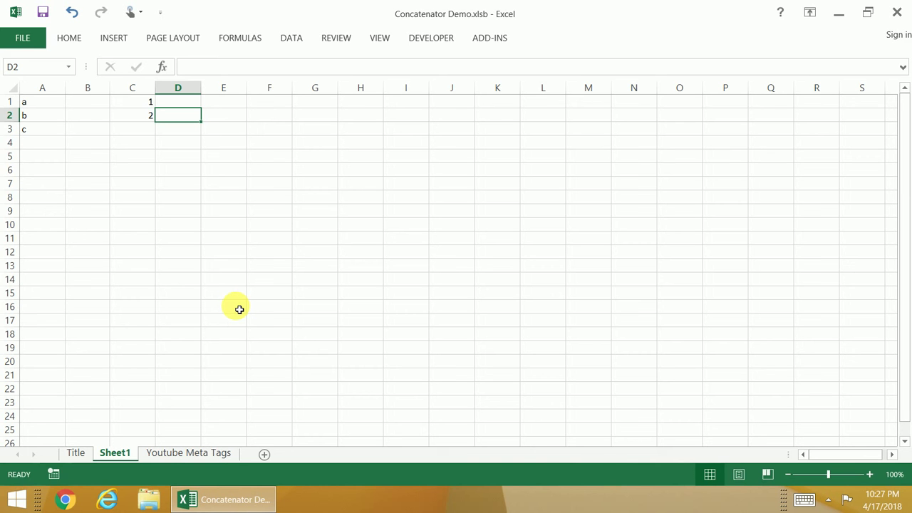
type("=")
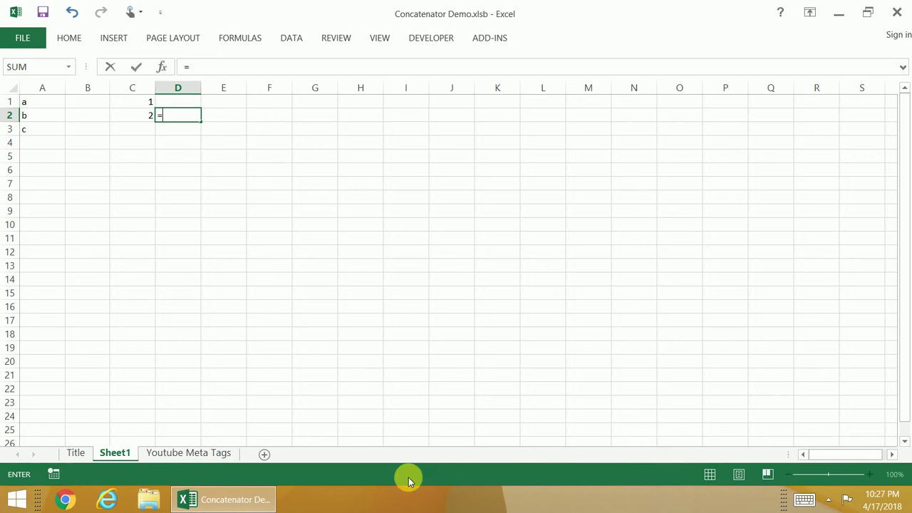
left_click(52, 106)
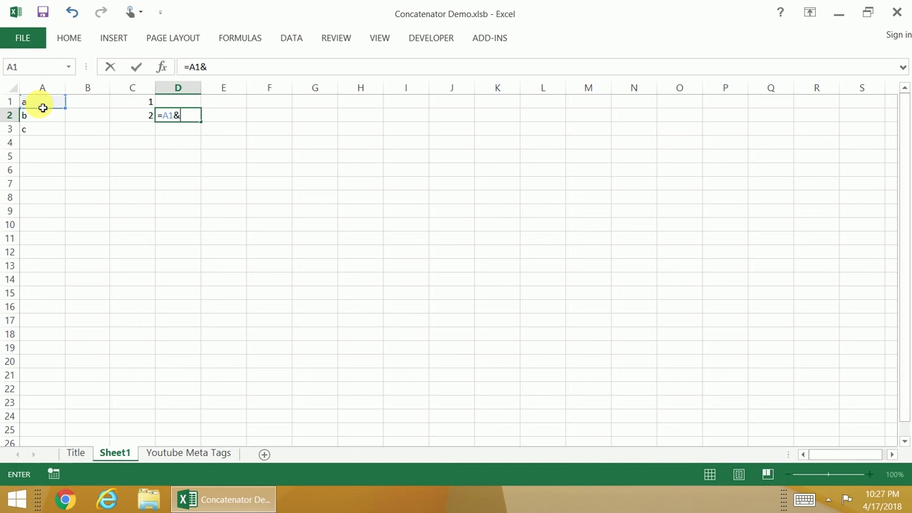
left_click(37, 117)
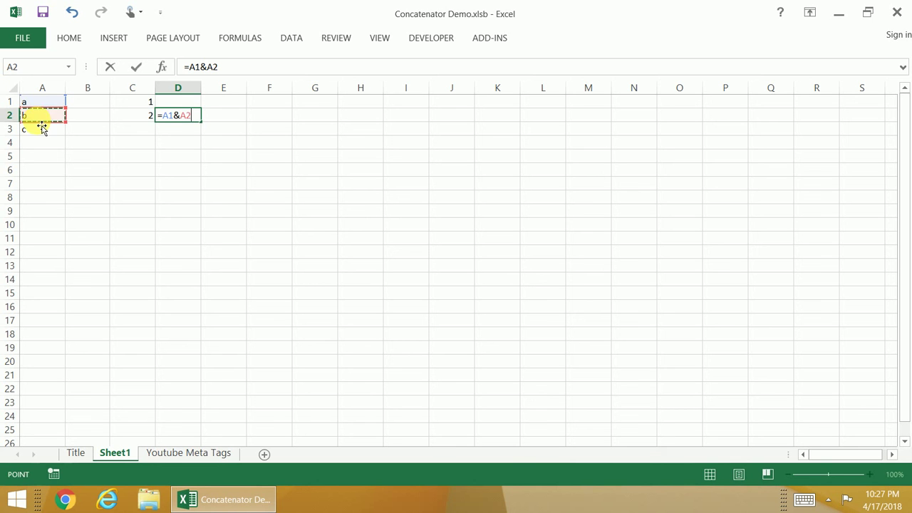
type("&")
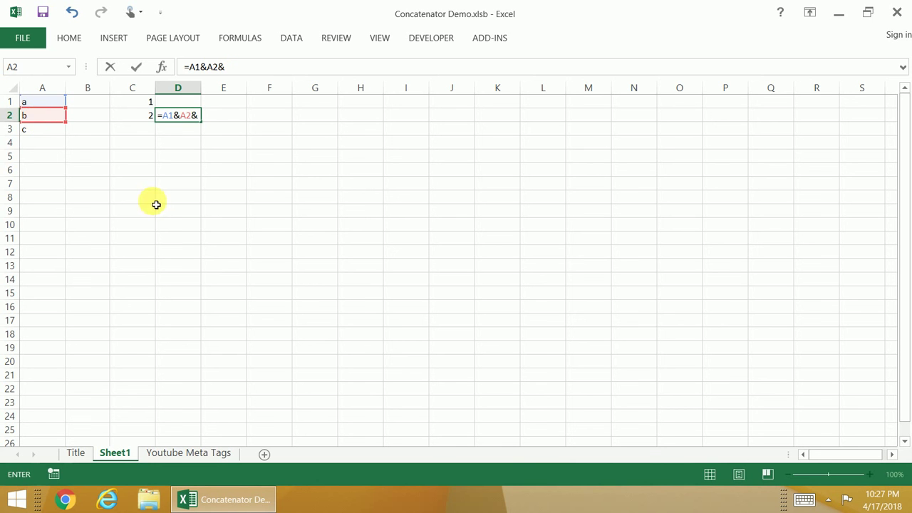
left_click(35, 131)
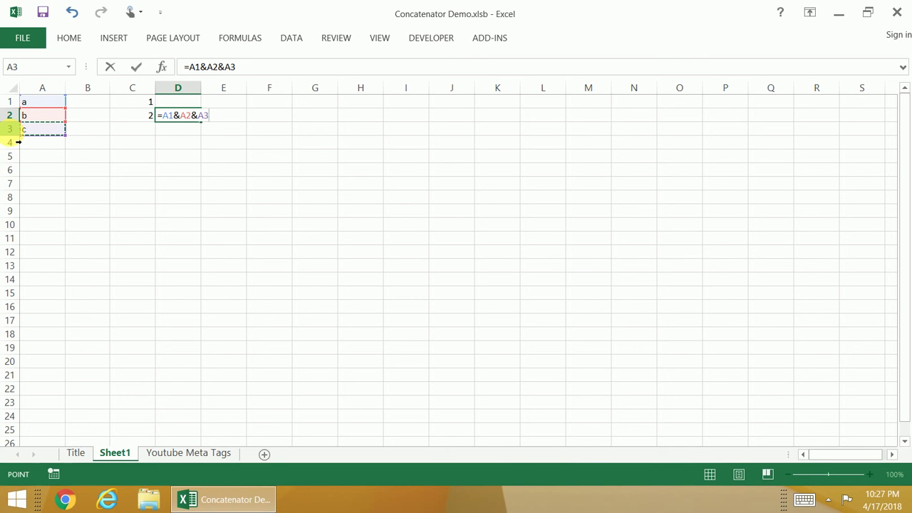
type("&")
left_click(151, 114)
left_click(152, 102)
type("&")
left_click(135, 117)
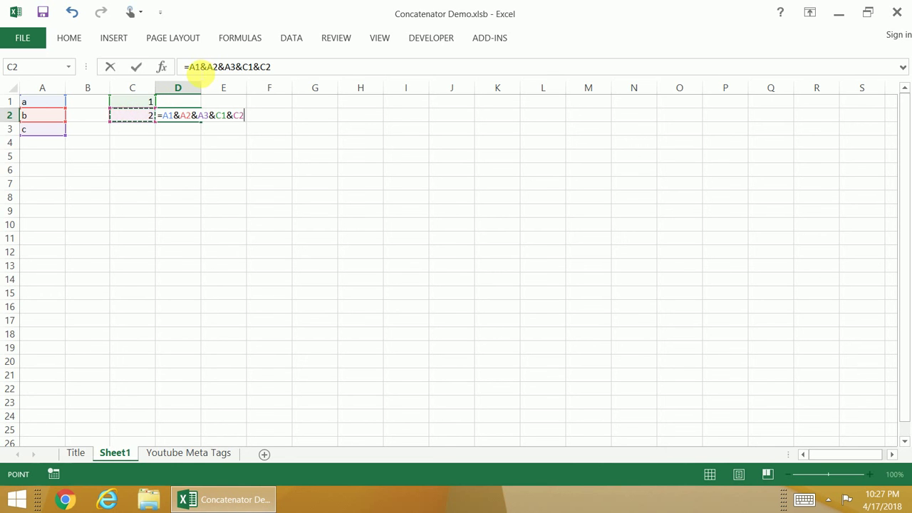
key("Return")
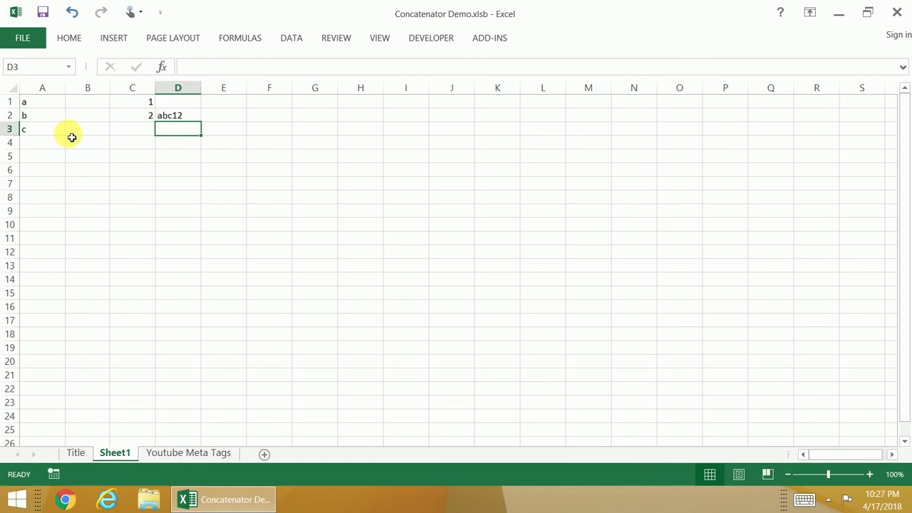
left_click(181, 117)
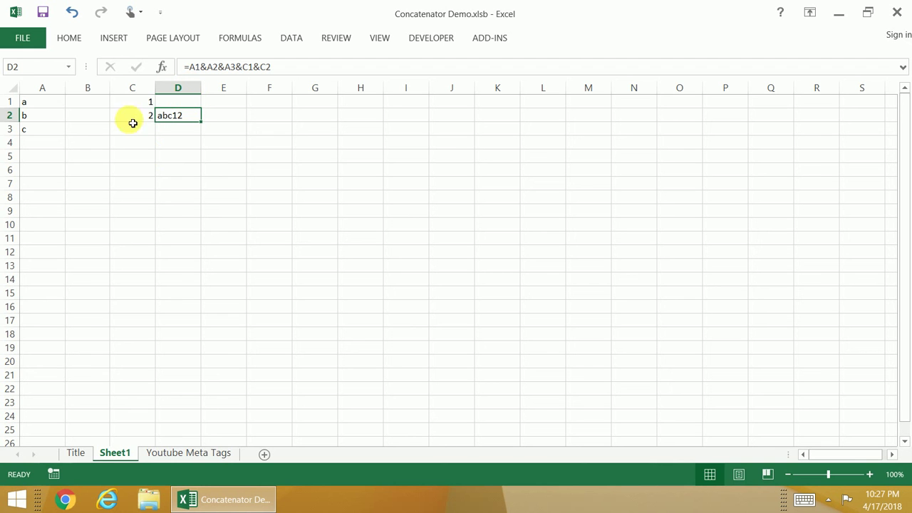
- Launch the Concatenator utility with ranges A1:A3 and C1:C2 selected together
left_click_drag(37, 103, 62, 136)
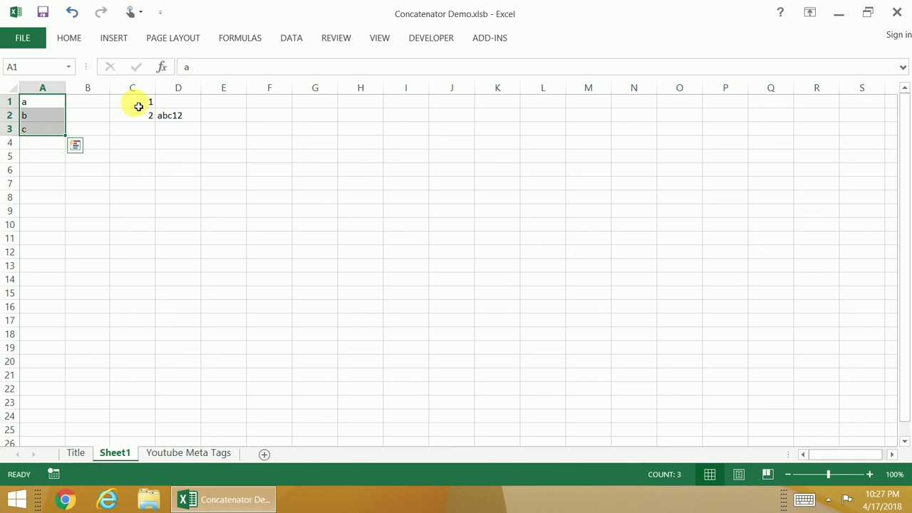
left_click_drag(138, 106, 135, 116)
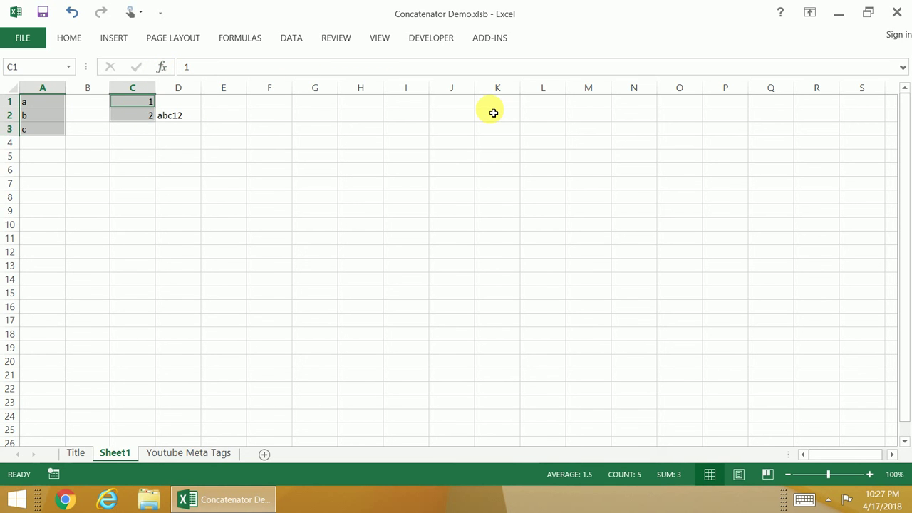
key("ctrl+shift+c")
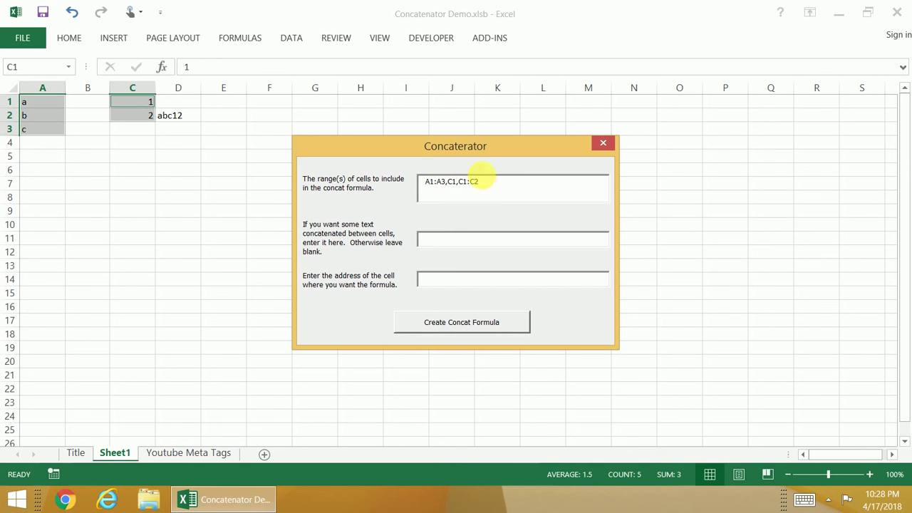
- Replace the ranges to concatenate with A7:A9, D7:D9, A14 and D14:E14, captured from a multi-range sheet selection
left_click(51, 182)
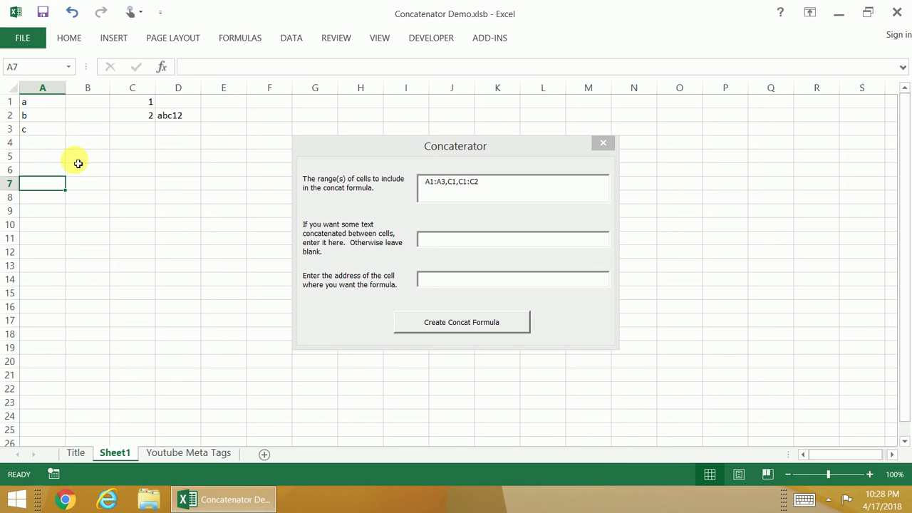
left_click_drag(51, 188, 50, 210)
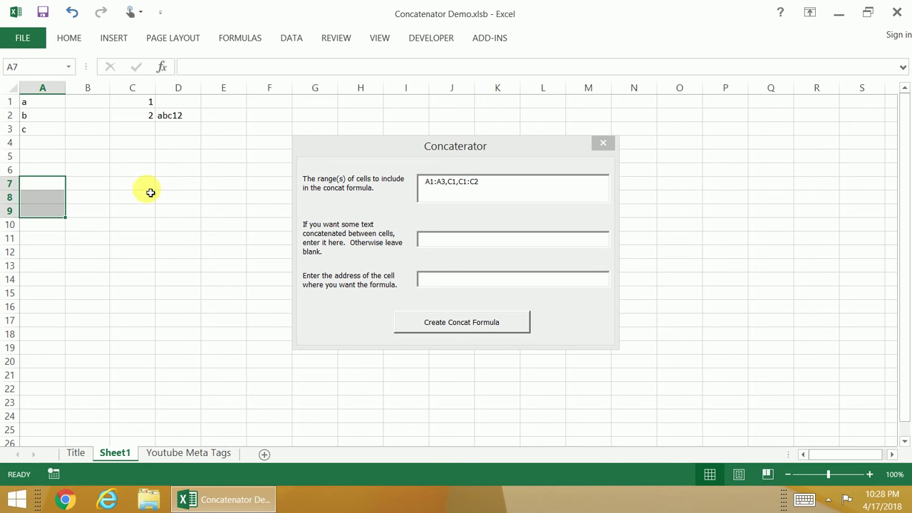
left_click_drag(171, 184, 176, 212)
left_click(48, 283, "ctrl")
left_click_drag(178, 280, 232, 281)
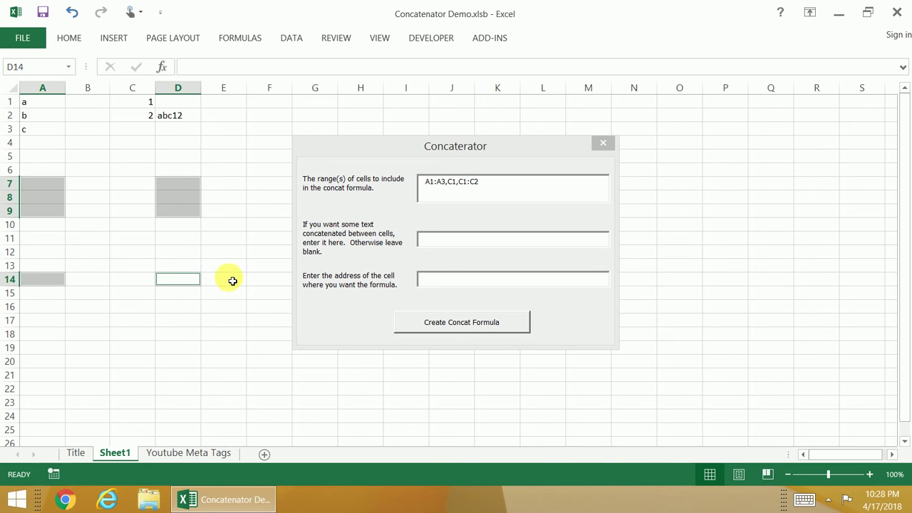
left_click(458, 182)
double_click(464, 189)
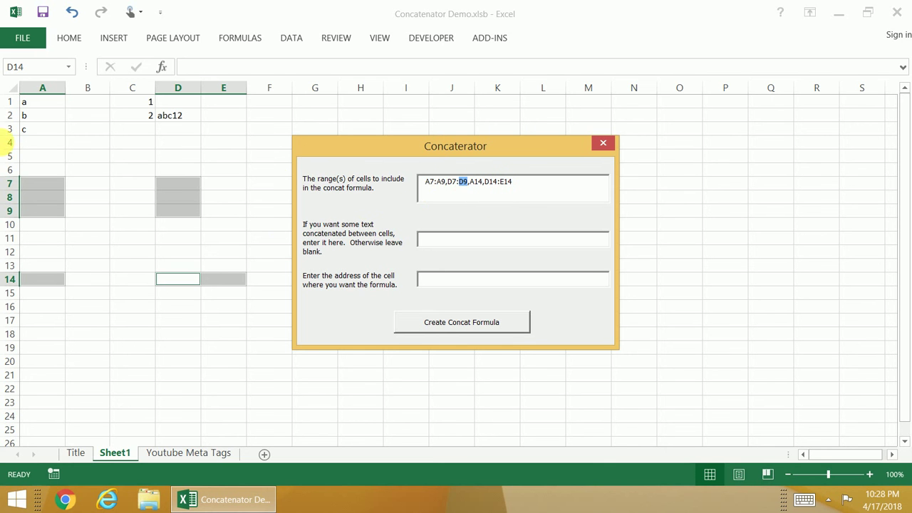
- Set the ranges to concatenate to A1:A3 and C1:C2 by capturing a new sheet selection
left_click_drag(59, 99, 49, 143)
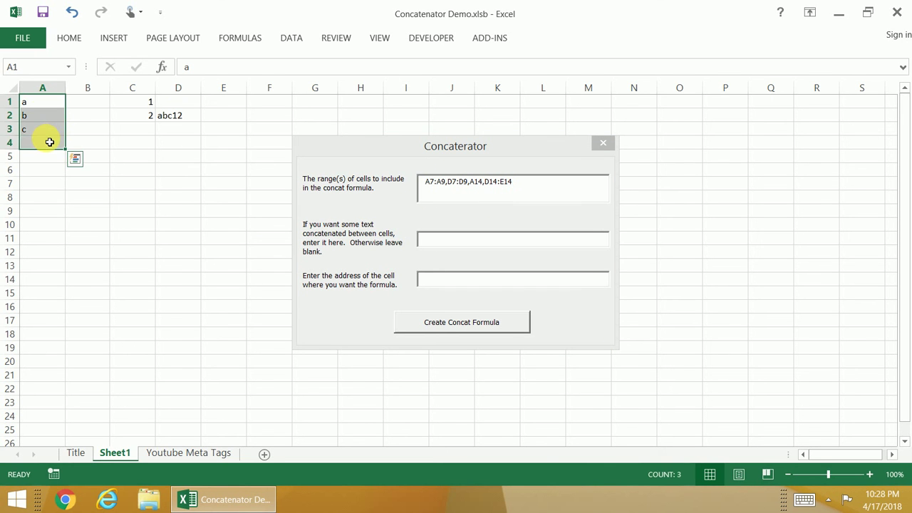
left_click_drag(45, 104, 46, 129)
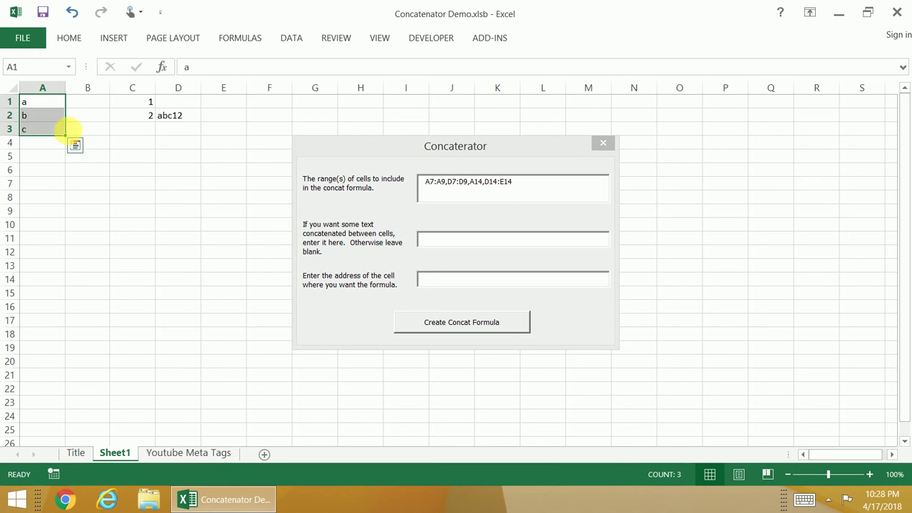
left_click_drag(136, 99, 143, 116)
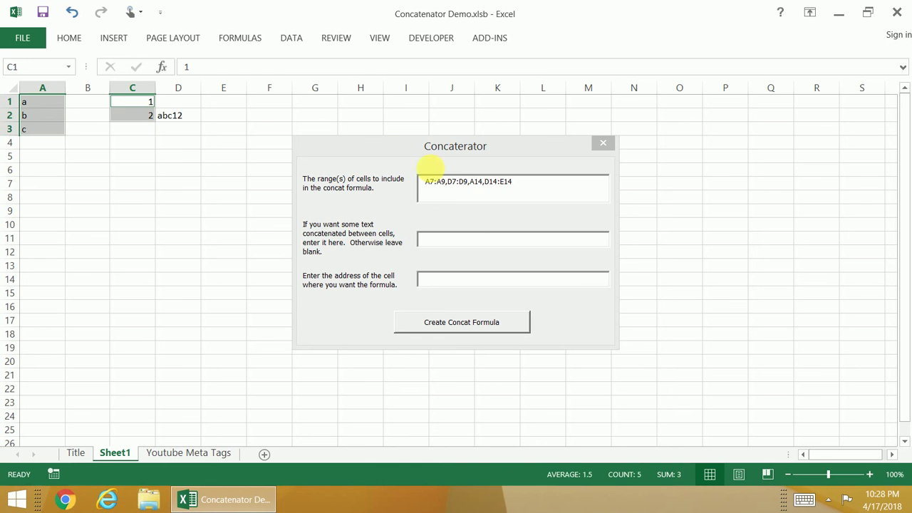
left_click(530, 185)
double_click(534, 183)
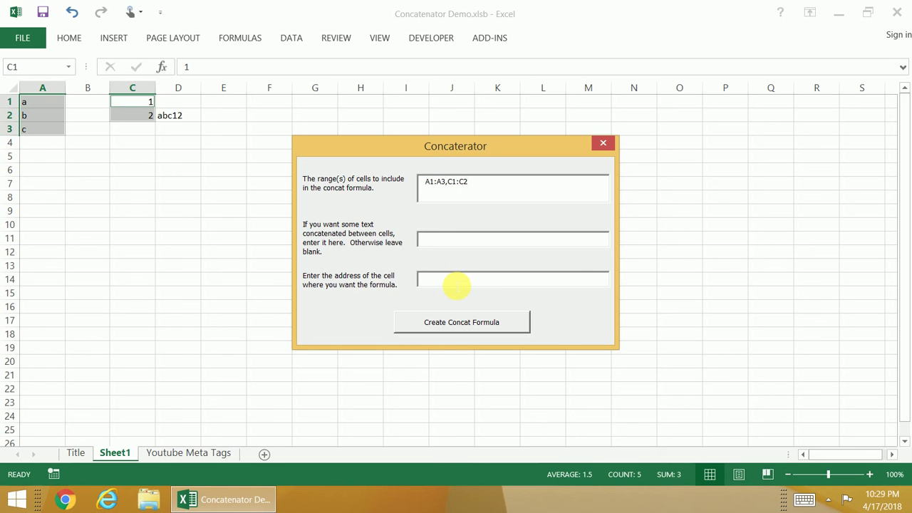
left_click(196, 104)
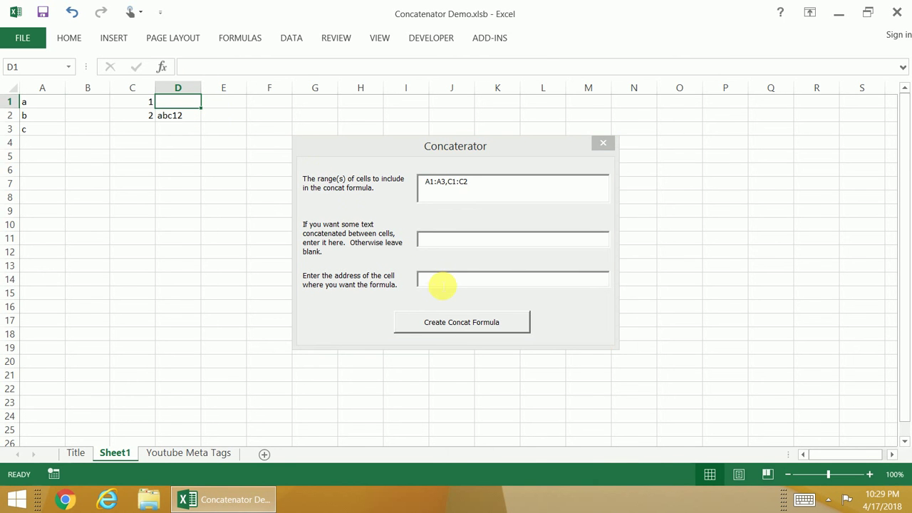
left_click(442, 285)
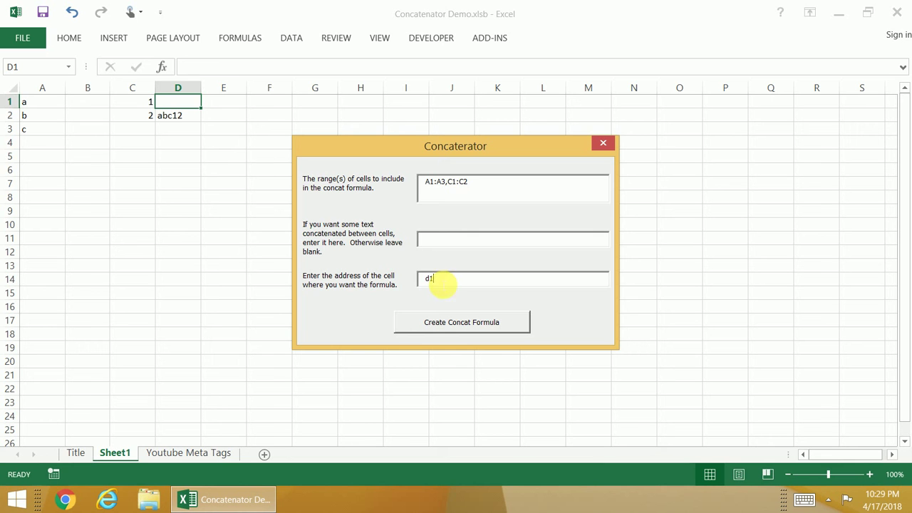
key("BackSpace")
key("BackSpace")
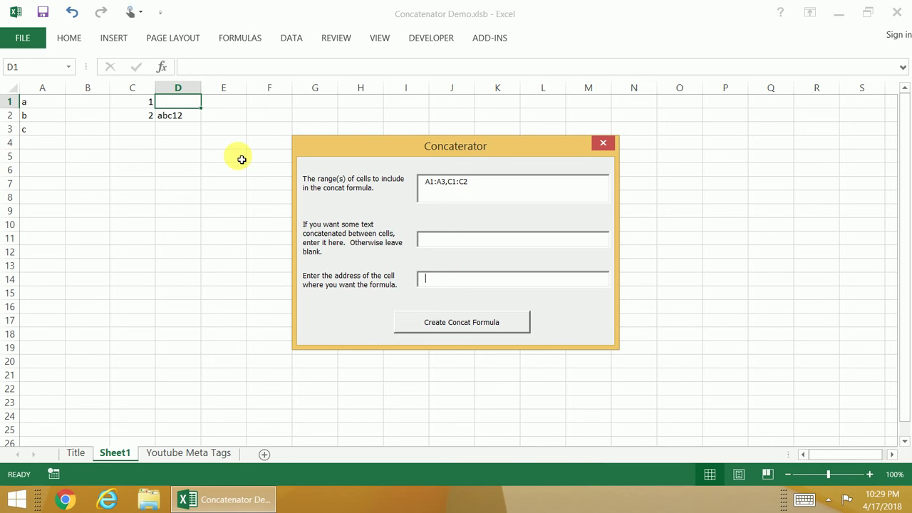
- Set the formula's destination address to D1 by capturing the selected sheet cell
left_click(211, 168)
left_click(187, 103)
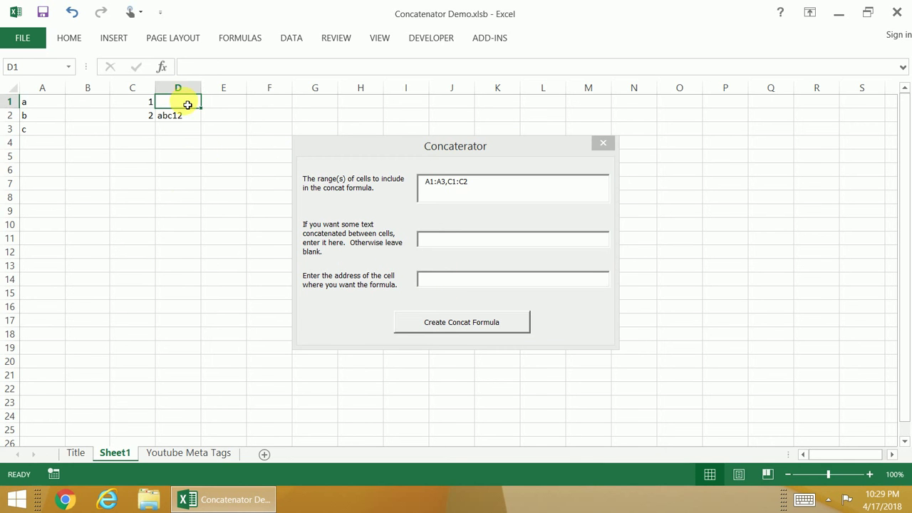
left_click(441, 280)
type("D1")
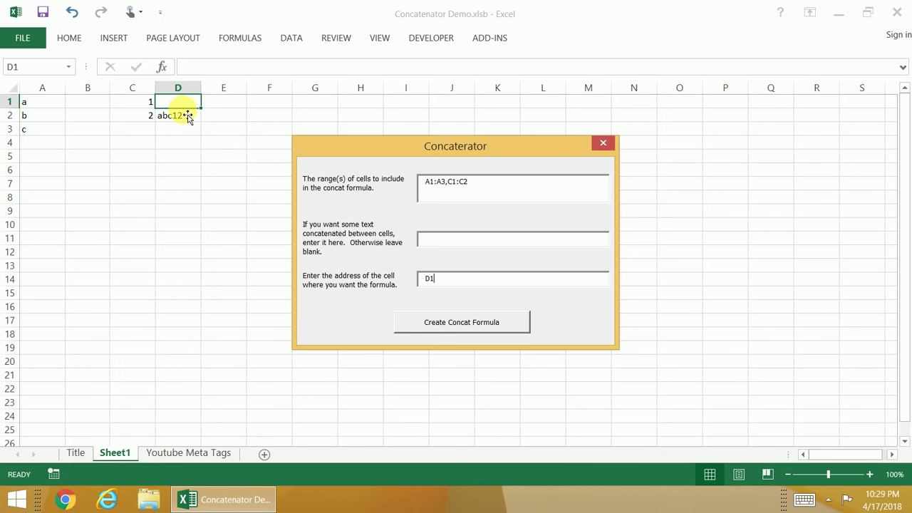
- Try capturing other destination addresses for the formula from the sheet, first D11 and then E5
left_click_drag(192, 246, 179, 228)
left_click(494, 282)
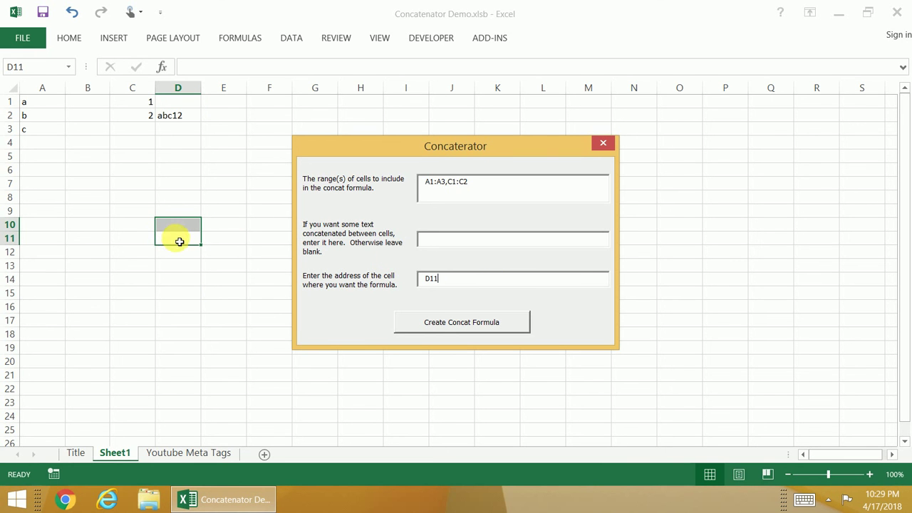
left_click(235, 158)
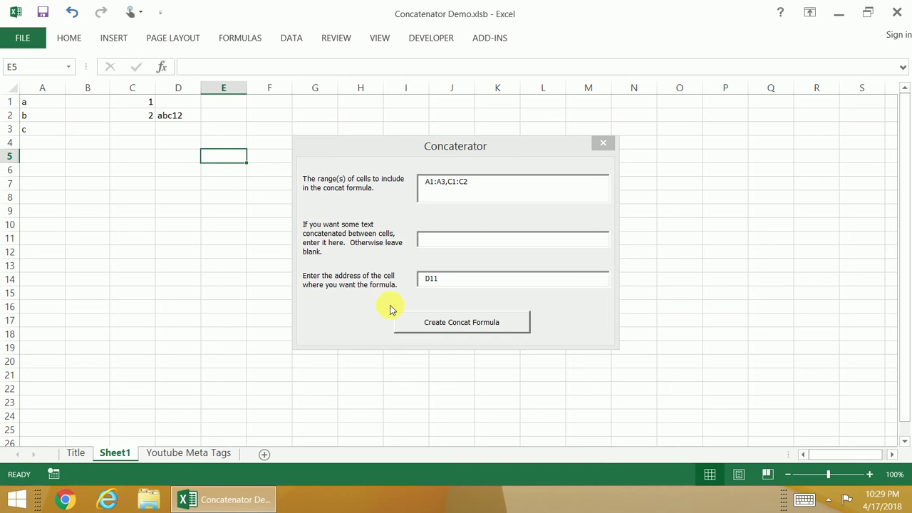
left_click(444, 277)
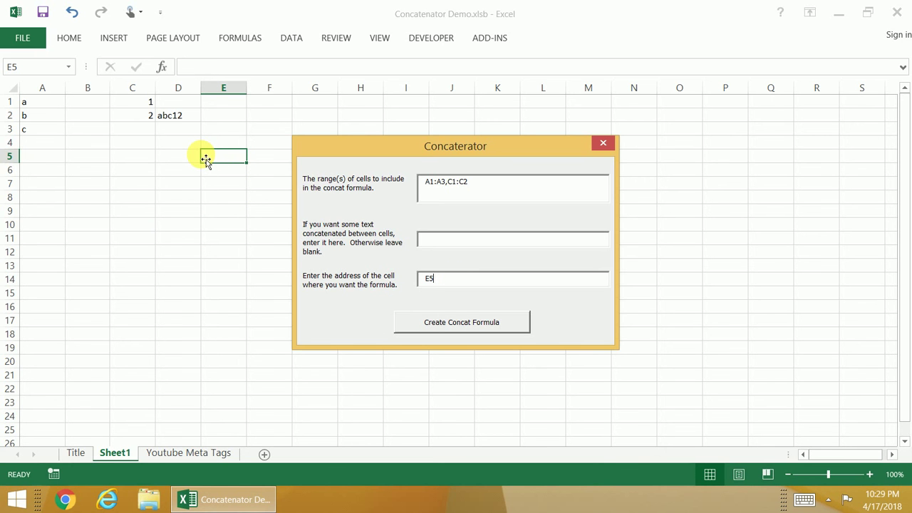
- Capture D1 as the formula's destination and create the concatenation formula without any separator text
left_click(177, 103)
left_click(472, 285)
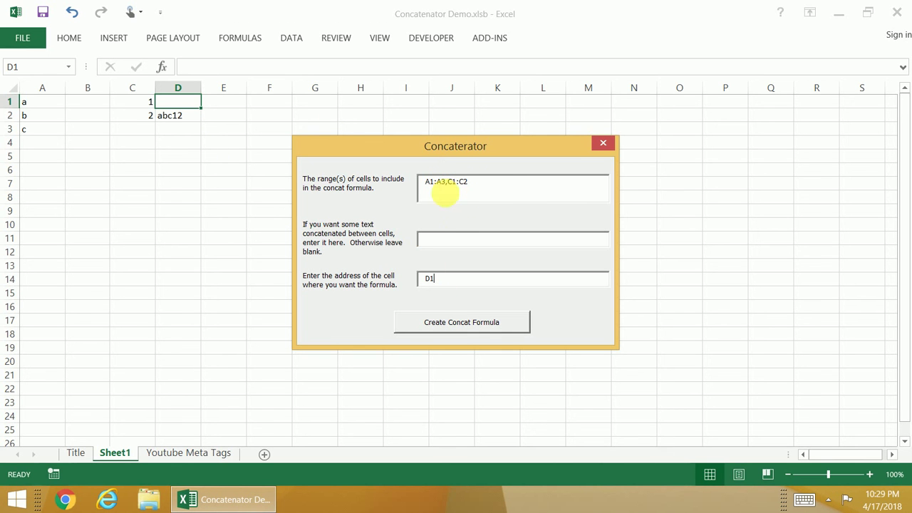
left_click(484, 324)
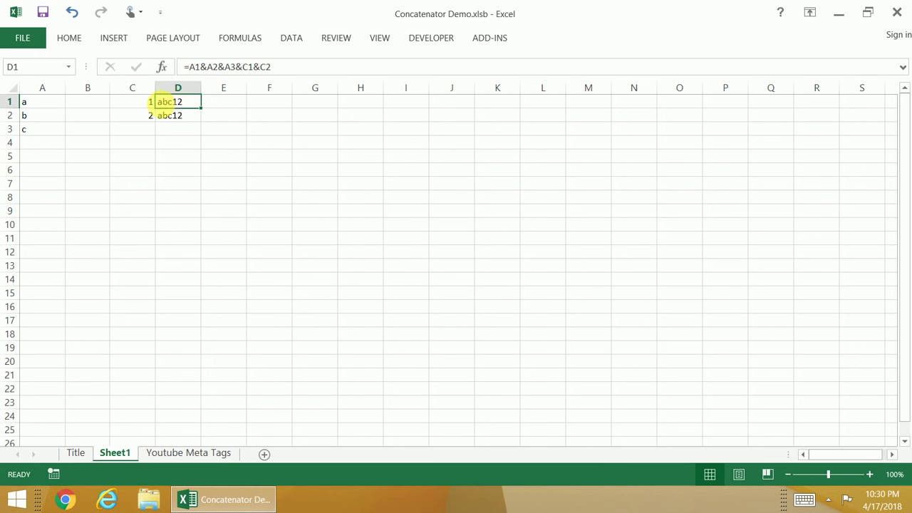
- Compare the generated concatenation formula in D1 with the manually written formula in D2
left_click(232, 67)
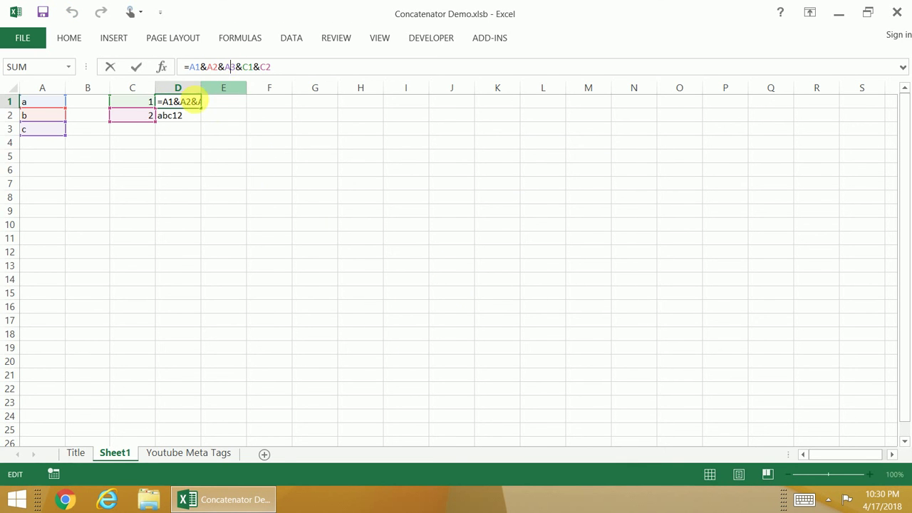
key("Escape")
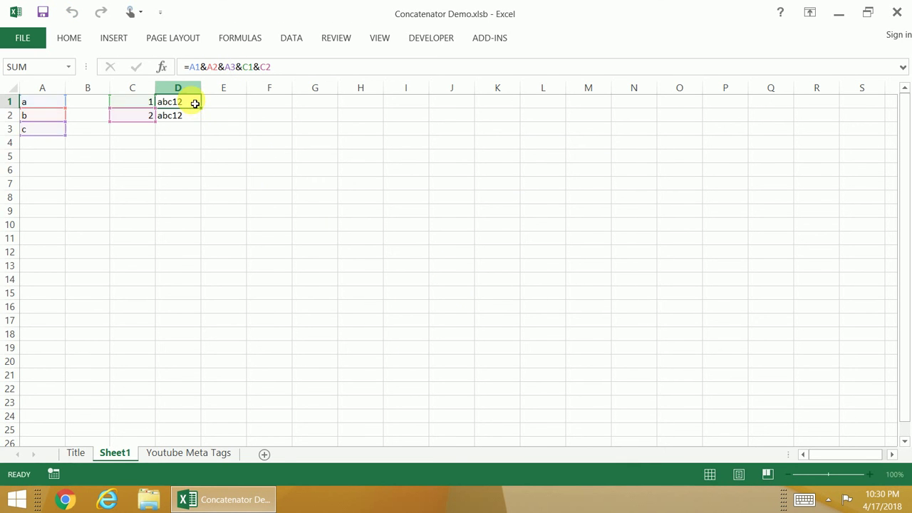
left_click(193, 119)
left_click(193, 107)
left_click(193, 117)
left_click(198, 105)
left_click(197, 119)
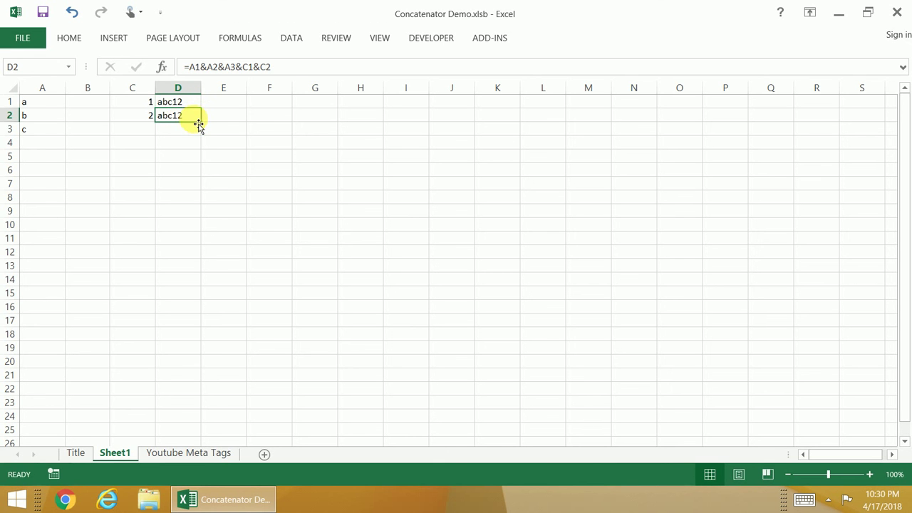
left_click(194, 102)
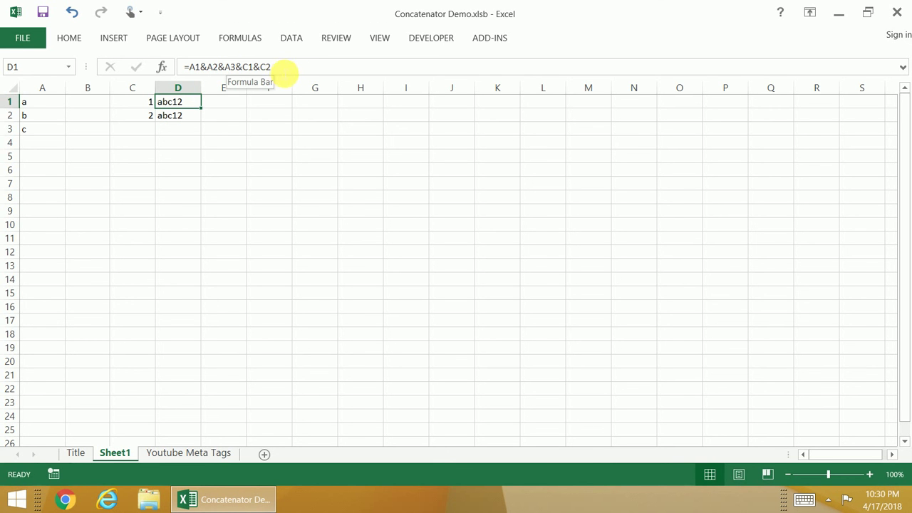
left_click(206, 145)
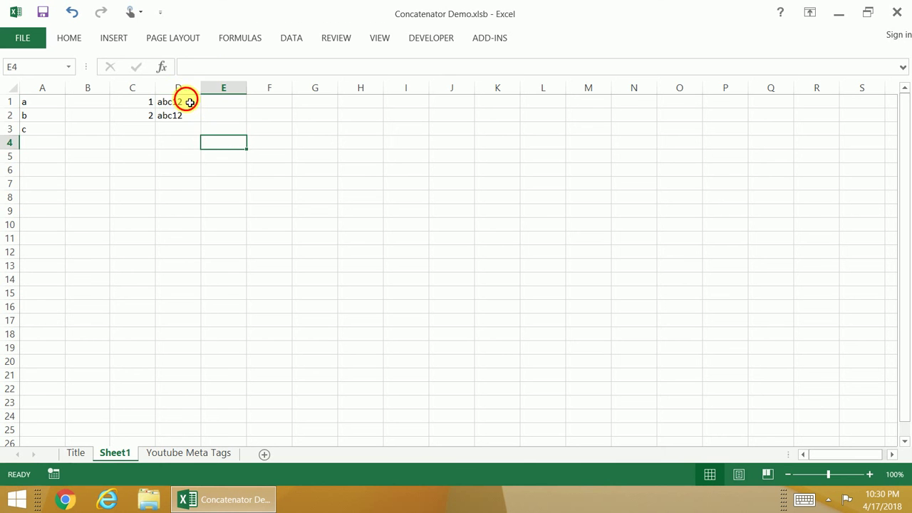
- Clear the concatenation formula from cell D1
left_click(188, 103)
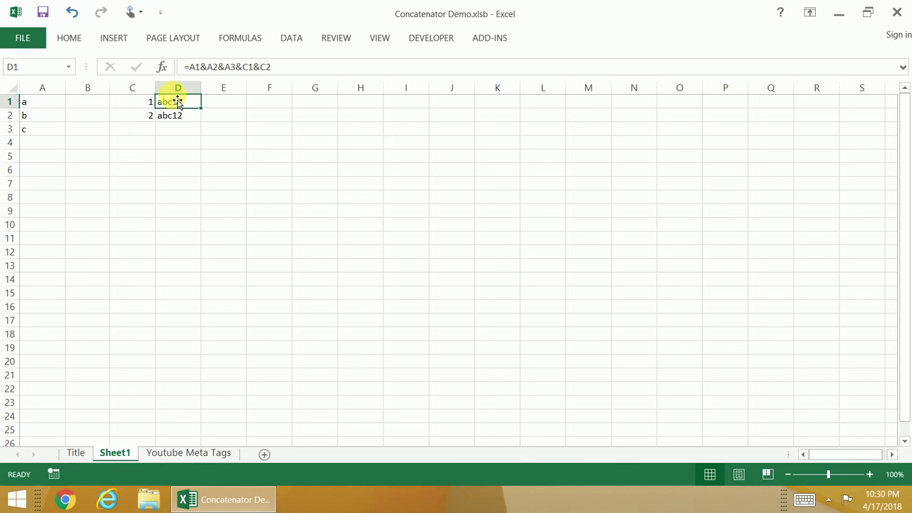
key("Delete")
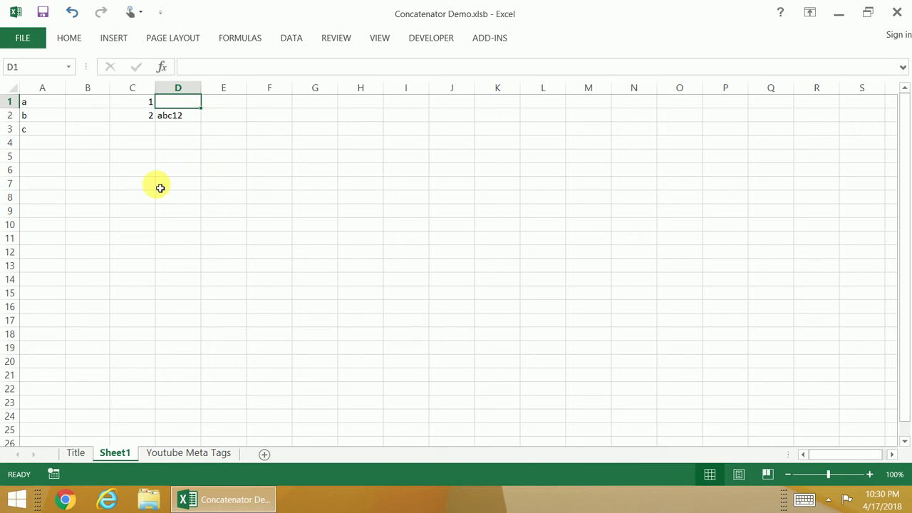
left_click(136, 198)
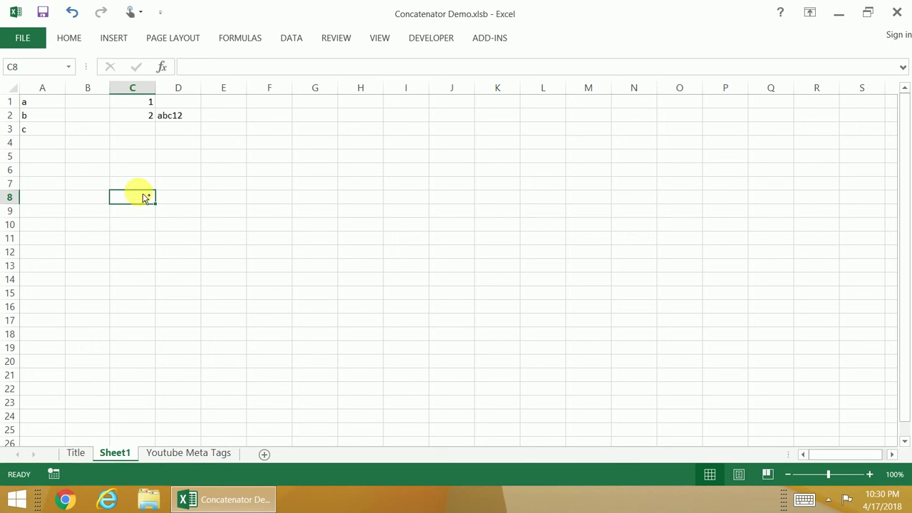
- Open the Concatenator and capture A1:A3 and C1:C2 as the ranges to include in the formula
key("ctrl+shift+c")
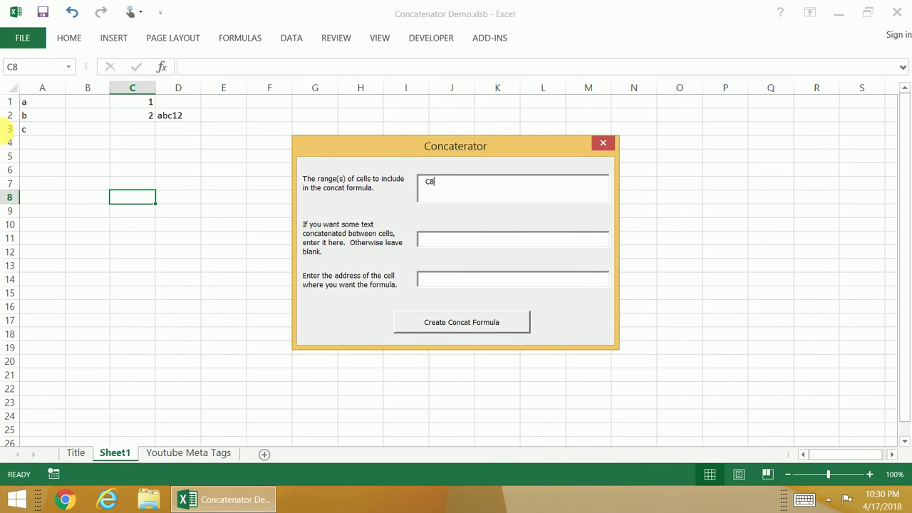
left_click_drag(41, 100, 54, 134)
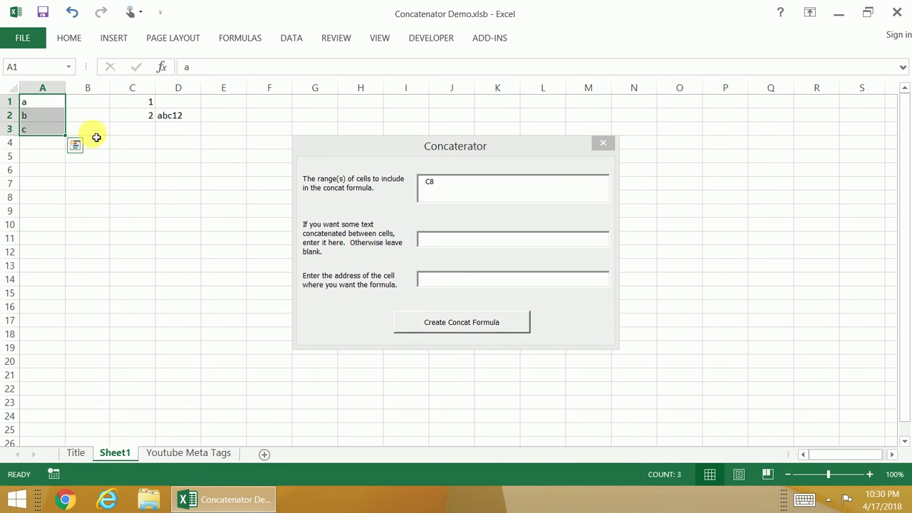
left_click_drag(134, 107, 132, 117)
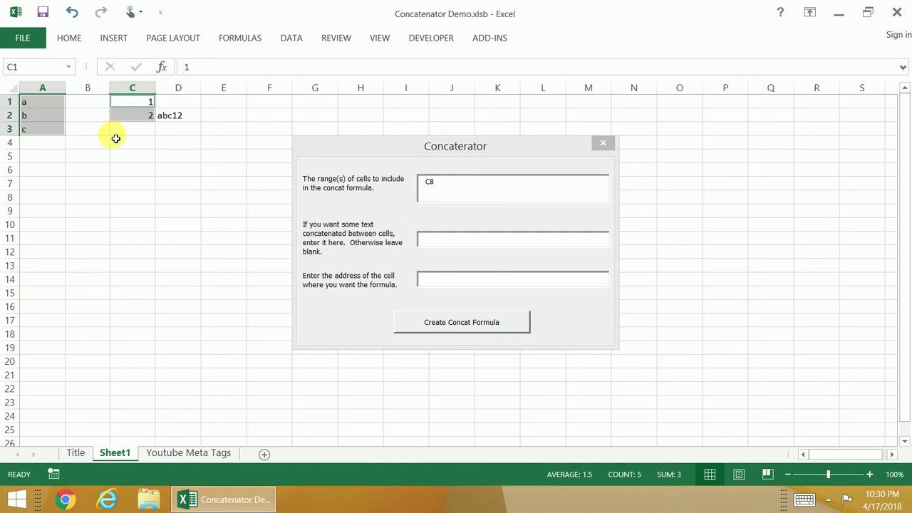
left_click(487, 197)
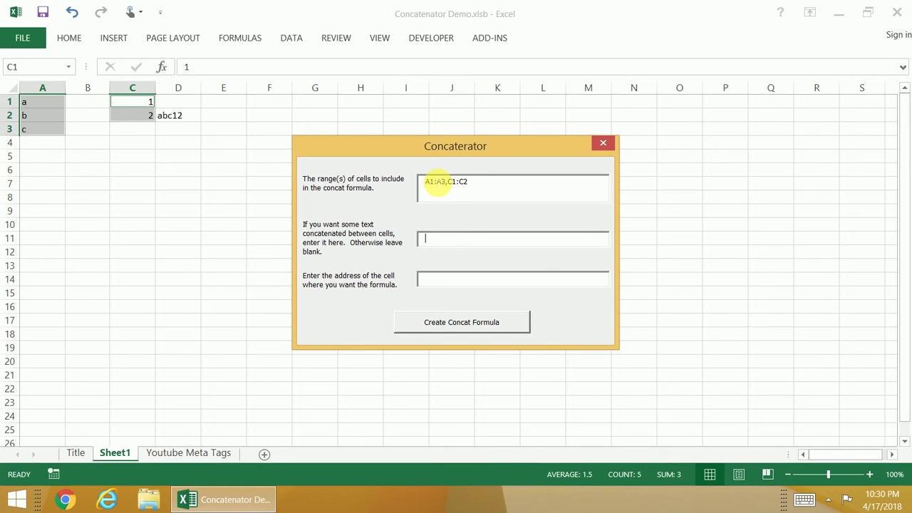
- Set // as the text between cells and D1 as the destination address, and create the concatenation formula
key("Tab")
type("//")
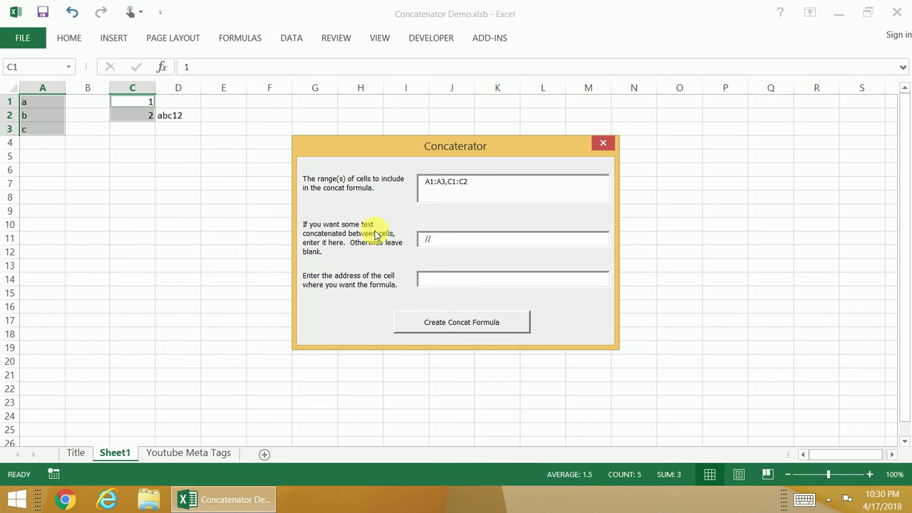
left_click(467, 282)
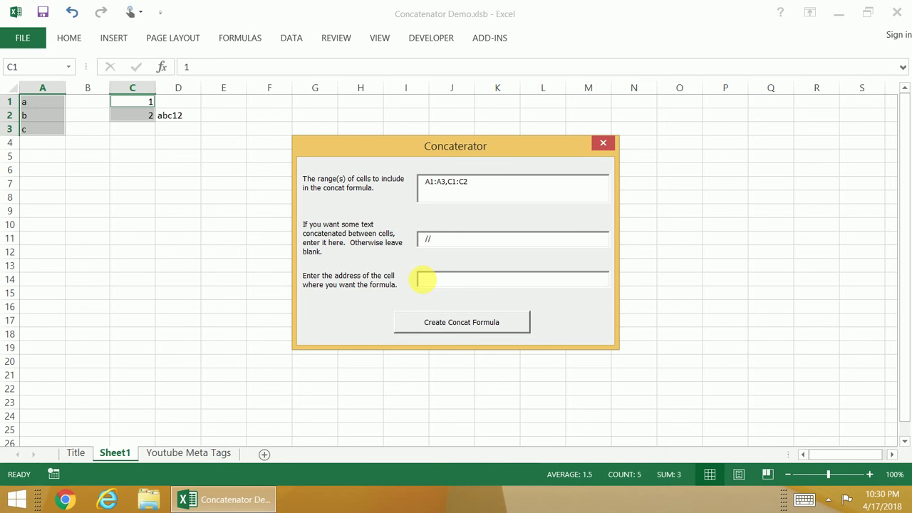
left_click(471, 324)
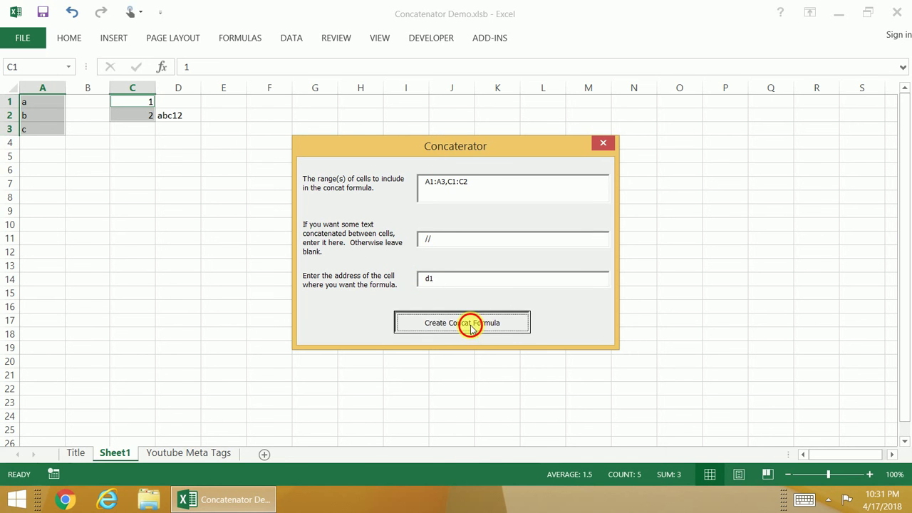
- Examine the concatenation formula with separators in cell D1 and its cell references
left_click(178, 104)
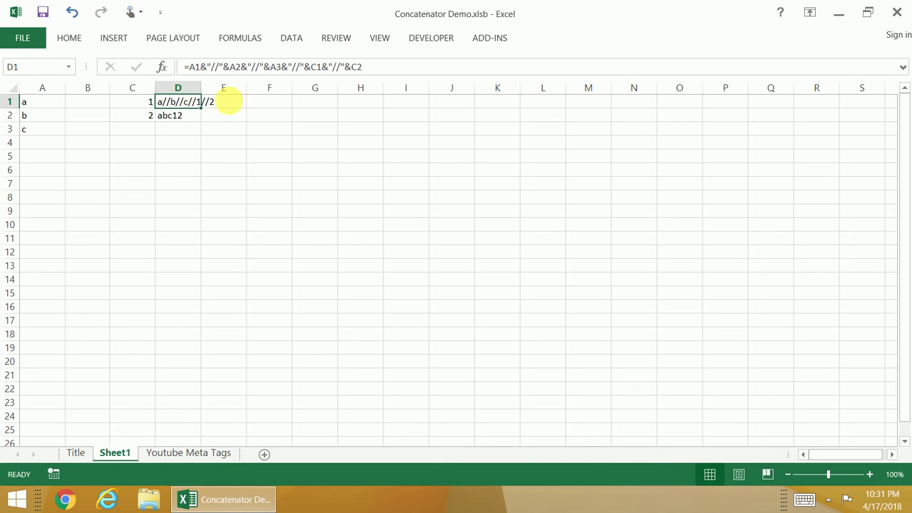
left_click(421, 67)
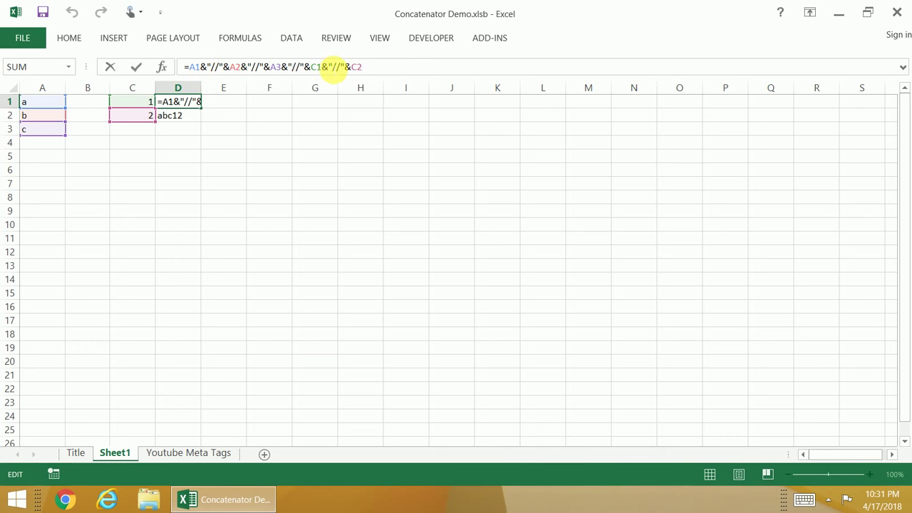
key("ctrl+Return")
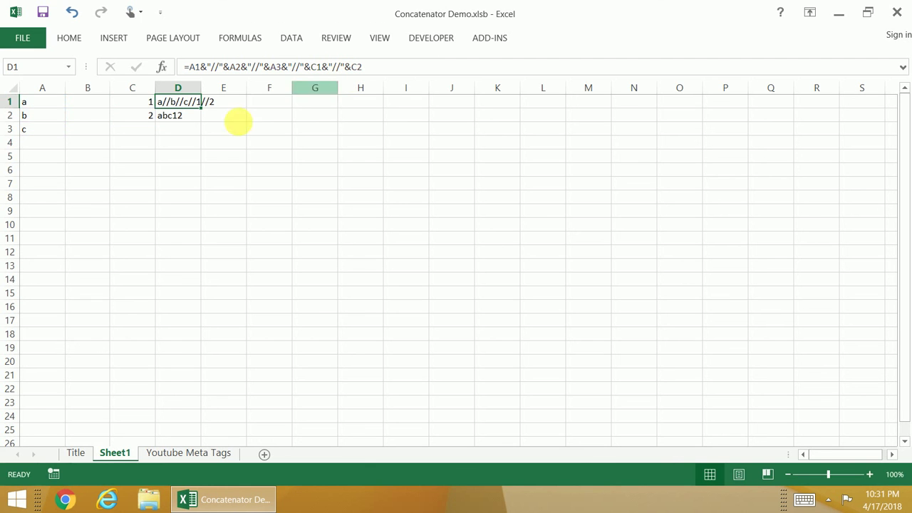